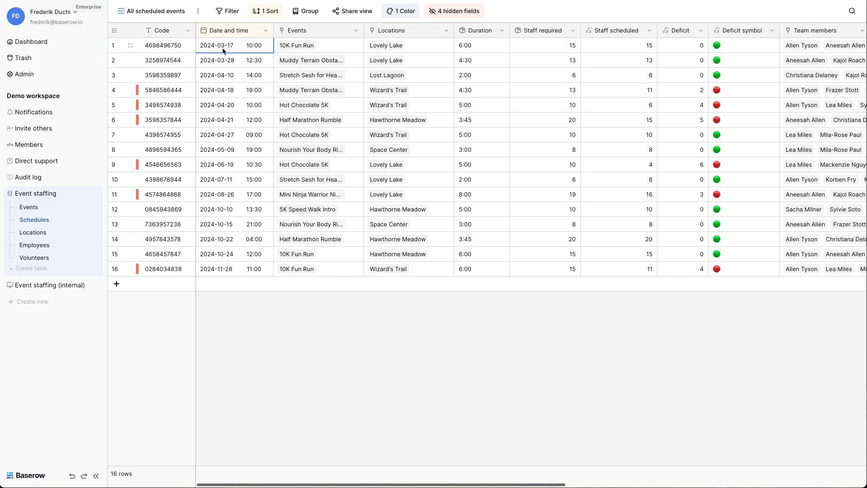
# - Select ranges of cells in the Schedules grid, including the Staff required values
pyautogui.hotkey('shift', 'Right')
pyautogui.hotkey('shift', 'Right')
pyautogui.hotkey('shift', 'Down')
pyautogui.hotkey('shift', 'Down')
pyautogui.hotkey('shift', 'Down')
pyautogui.hotkey('shift', 'Down')
pyautogui.hotkey('shift', 'Down')
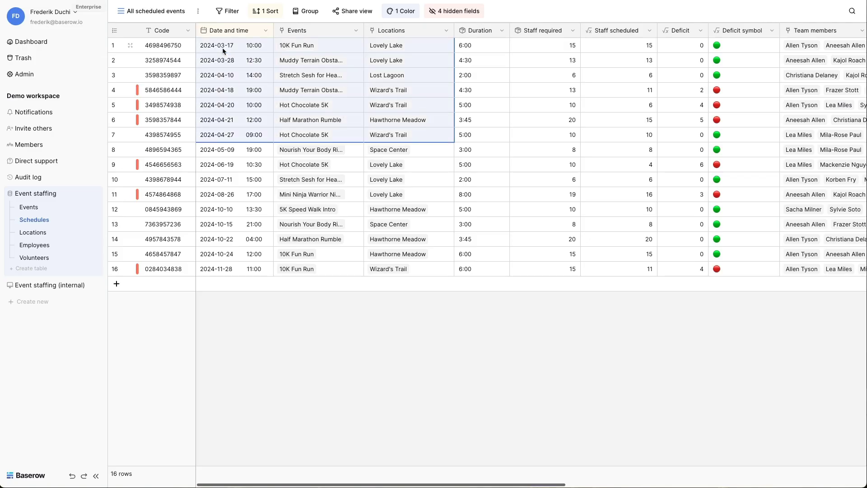
pyautogui.hotkey('shift', 'Down')
pyautogui.hotkey('shift', 'Down')
pyautogui.hotkey('shift', 'Down')
pyautogui.hotkey('shift', 'Down')
pyautogui.hotkey('shift', 'Down')
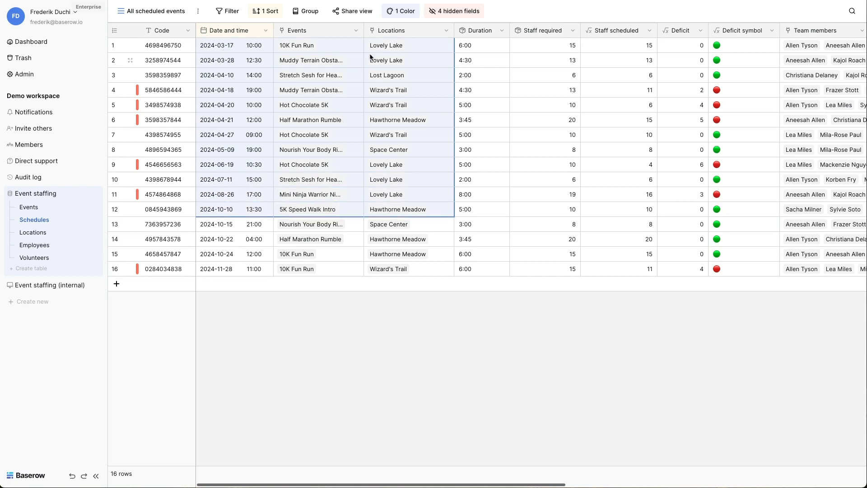
pyautogui.moveTo(563, 45); pyautogui.dragTo(563, 105)
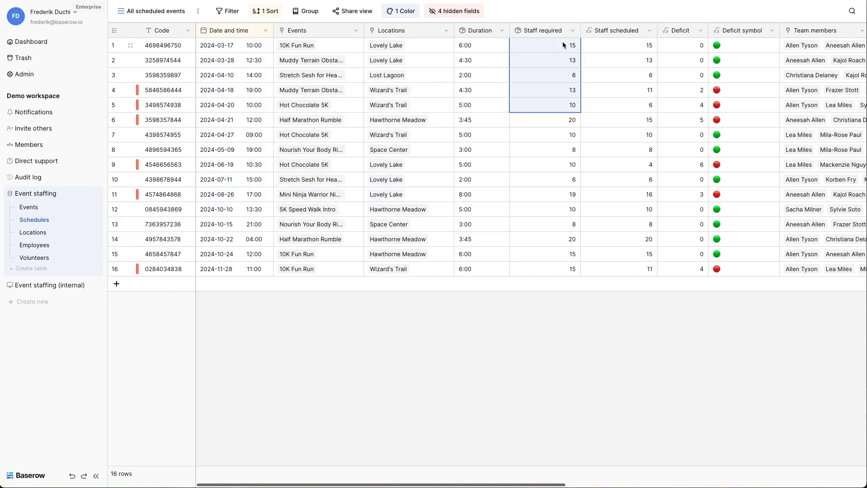
pyautogui.hotkey('shift', 'Down')
pyautogui.hotkey('shift', 'Down')
pyautogui.hotkey('shift', 'Down')
# - Check row 4's location and date, then switch to the 'Scheduled events this month' view
pyautogui.click(402, 91)
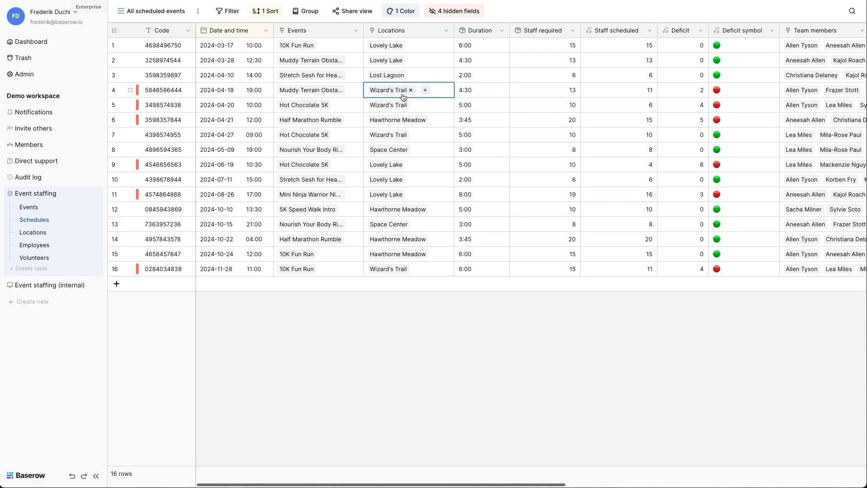
pyautogui.click(233, 90)
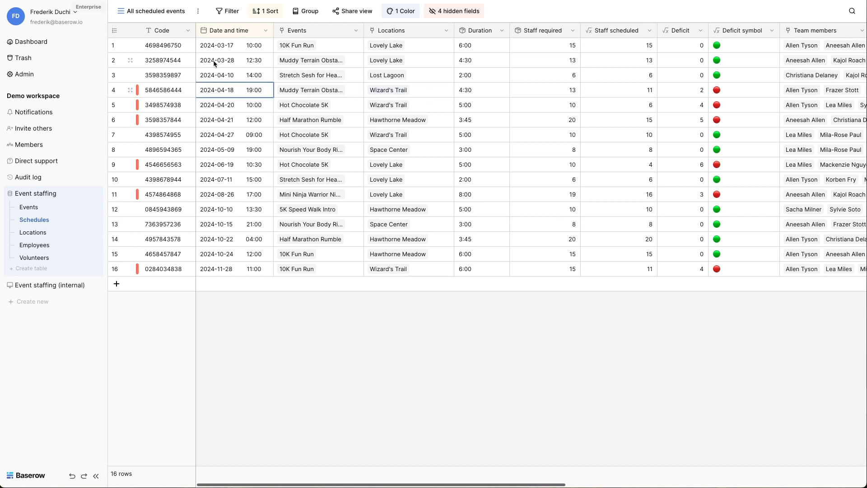
pyautogui.click(169, 11)
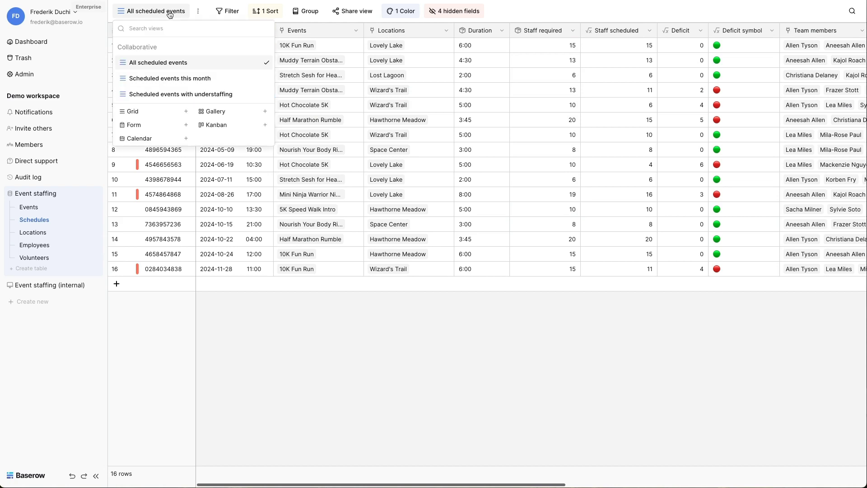
pyautogui.click(162, 79)
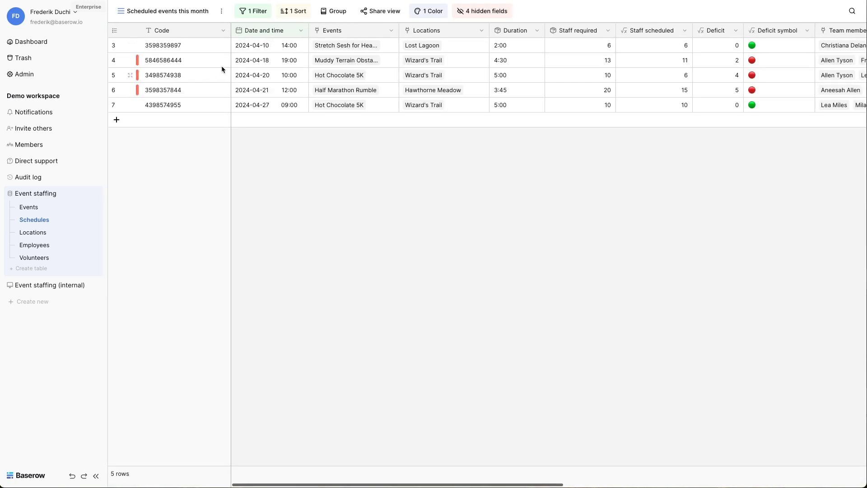
# - Open the Event staffing (internal) Homepage and show its page Data sources
pyautogui.click(50, 284)
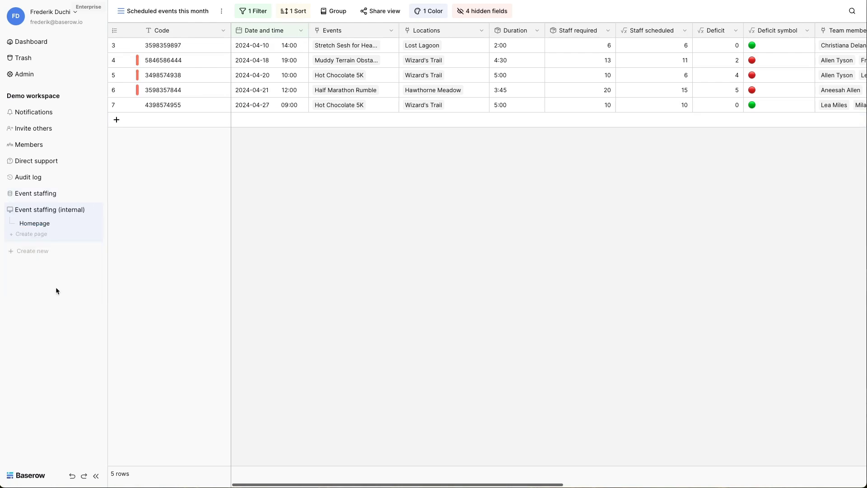
pyautogui.click(35, 224)
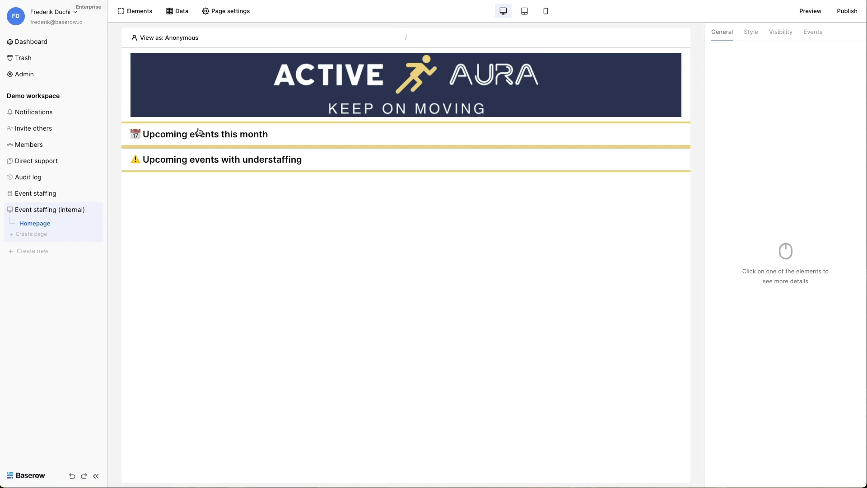
pyautogui.click(182, 13)
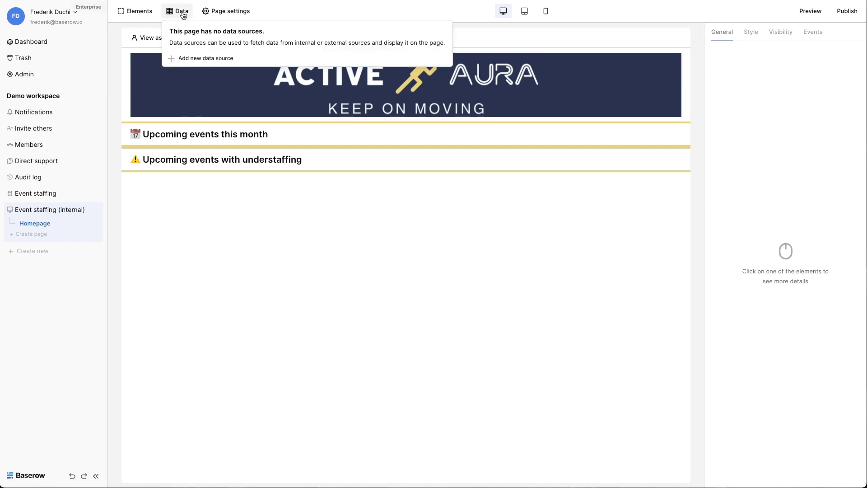
# - Add a new page data source named 'This month' using the List rows service
pyautogui.click(199, 60)
pyautogui.doubleClick(200, 36)
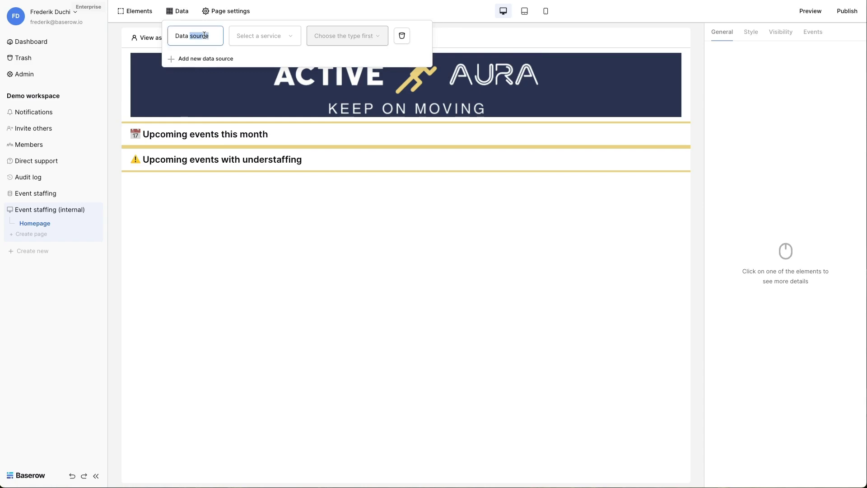
pyautogui.hotkey('ctrl', 'a')
pyautogui.write('This month')
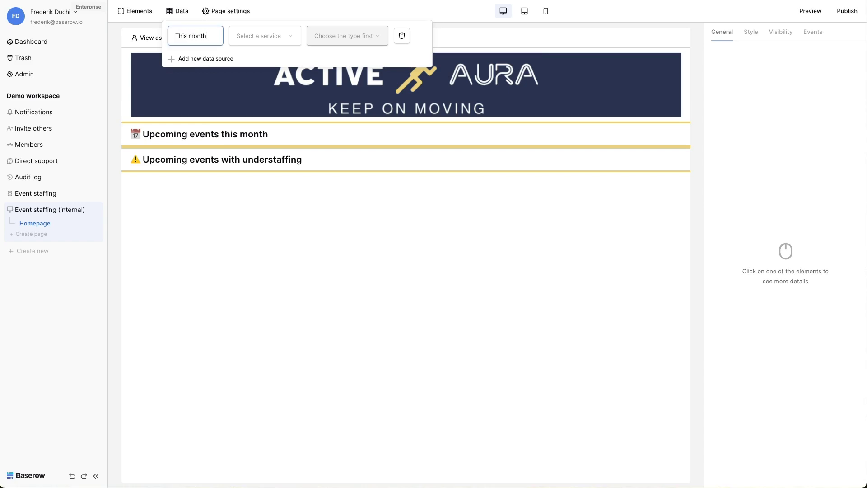
pyautogui.click(257, 35)
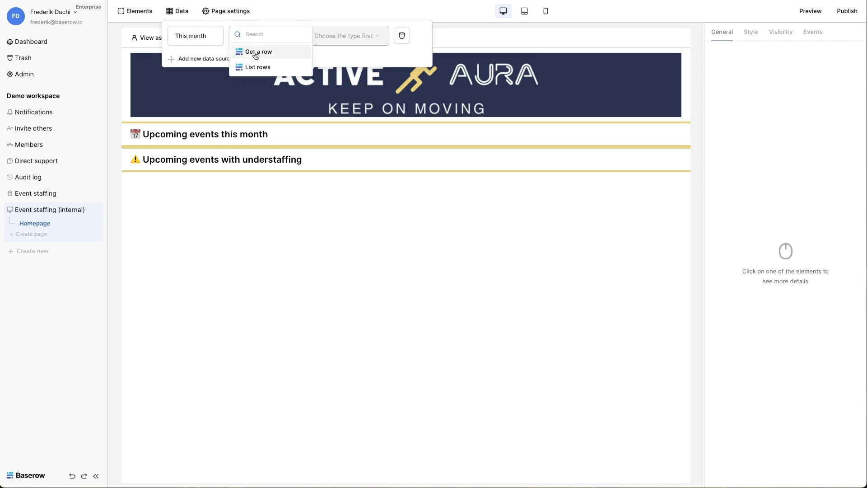
pyautogui.click(258, 52)
pyautogui.click(257, 35)
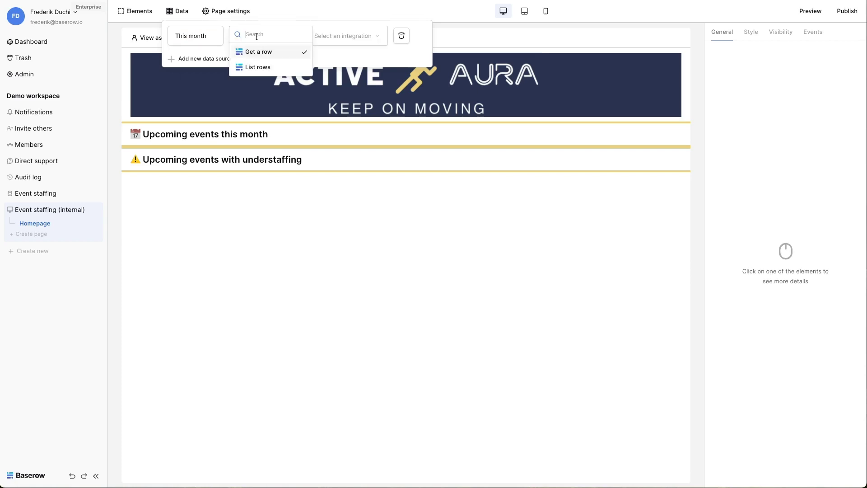
pyautogui.click(256, 65)
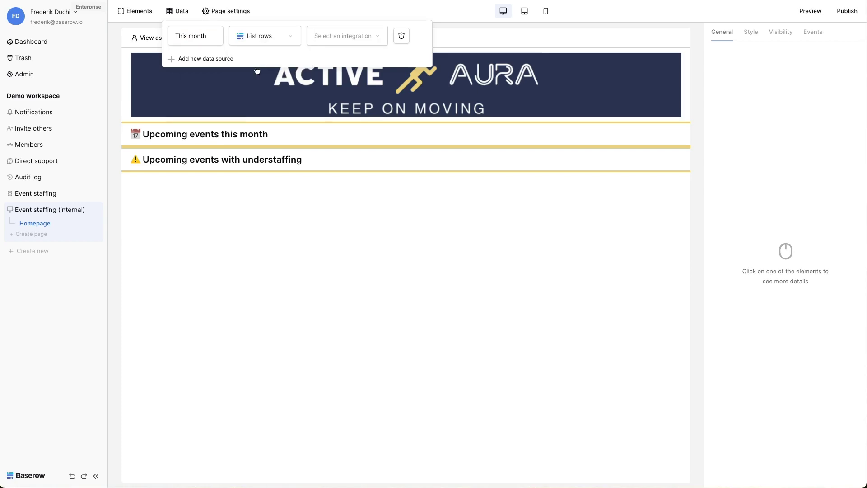
# - Point it at Local Baserow, Event staffing database, Schedules table, 'Scheduled events this month' view
pyautogui.click(335, 38)
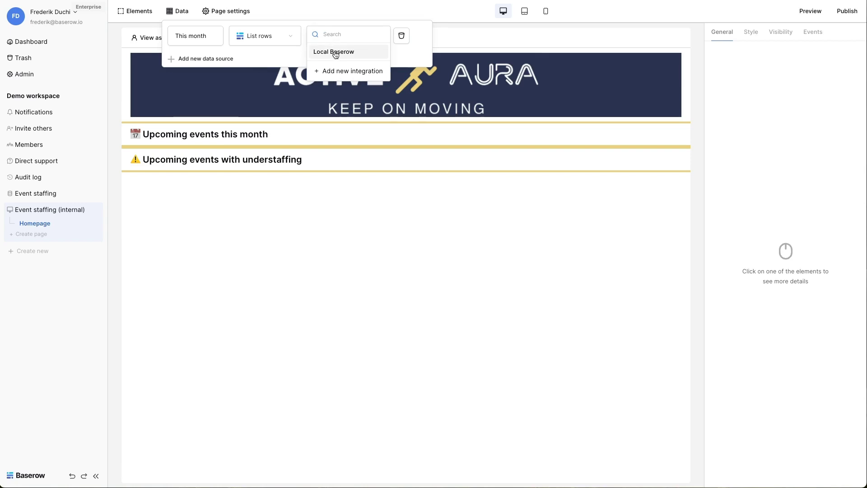
pyautogui.click(335, 53)
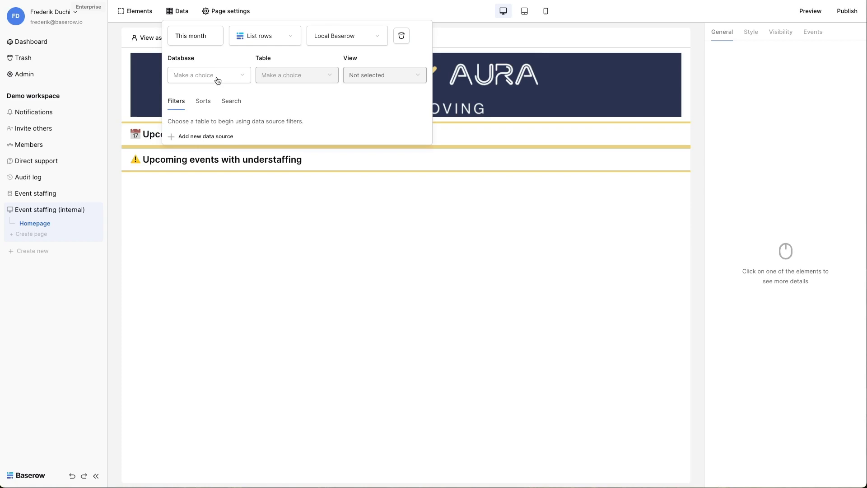
pyautogui.click(217, 79)
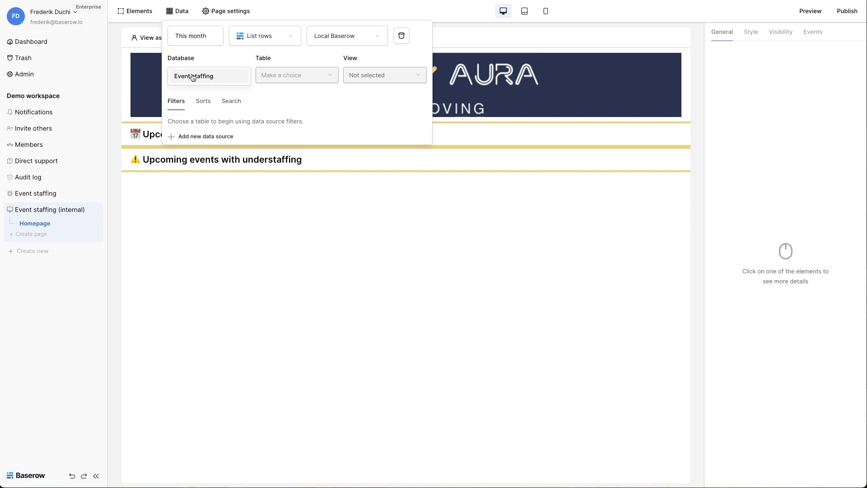
pyautogui.click(203, 76)
pyautogui.click(278, 76)
pyautogui.click(275, 91)
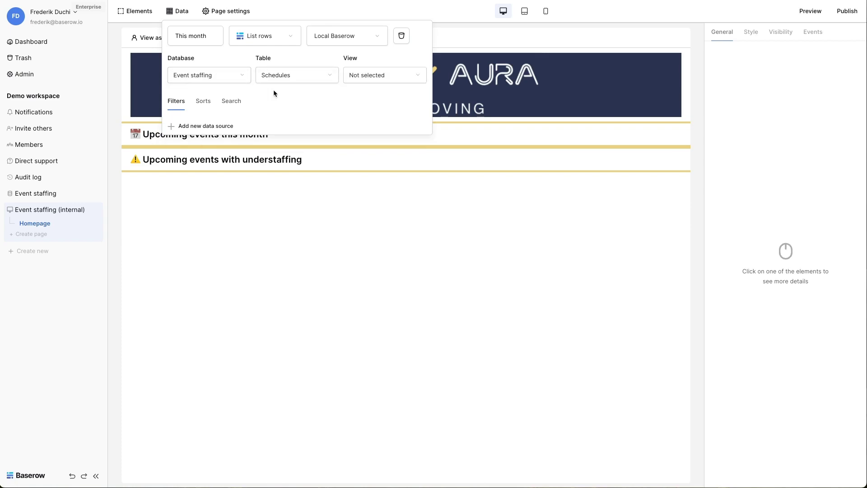
pyautogui.click(370, 76)
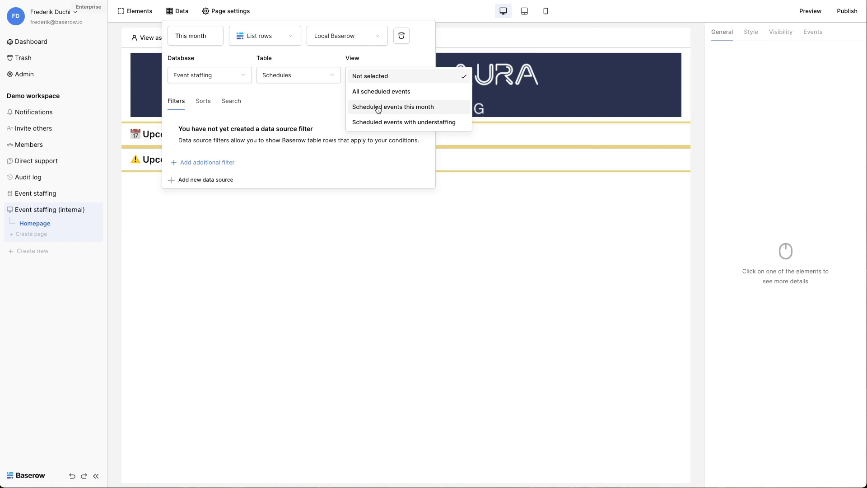
pyautogui.click(377, 107)
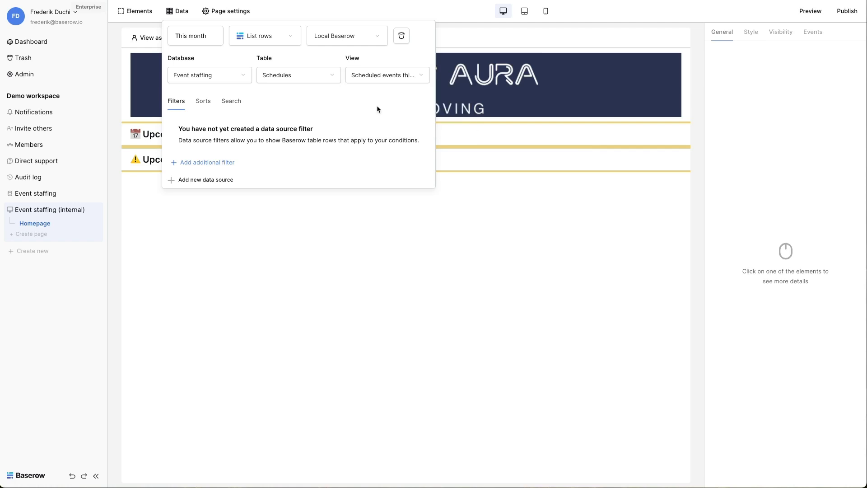
# - Insert a table below the 'Upcoming events this month' heading, fed by the 'This month' data source
pyautogui.click(389, 208)
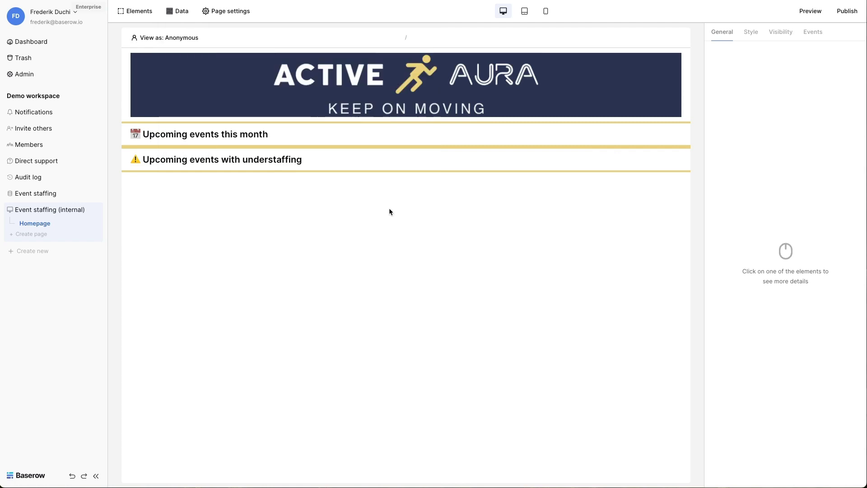
pyautogui.click(397, 140)
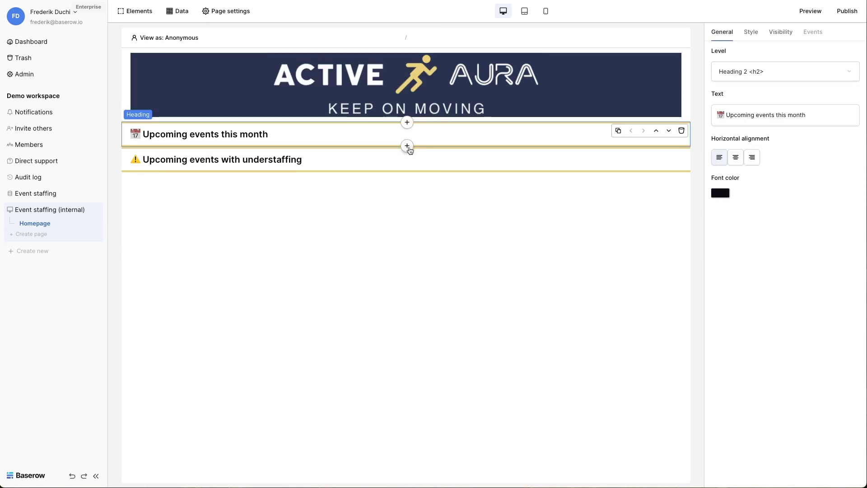
pyautogui.click(407, 148)
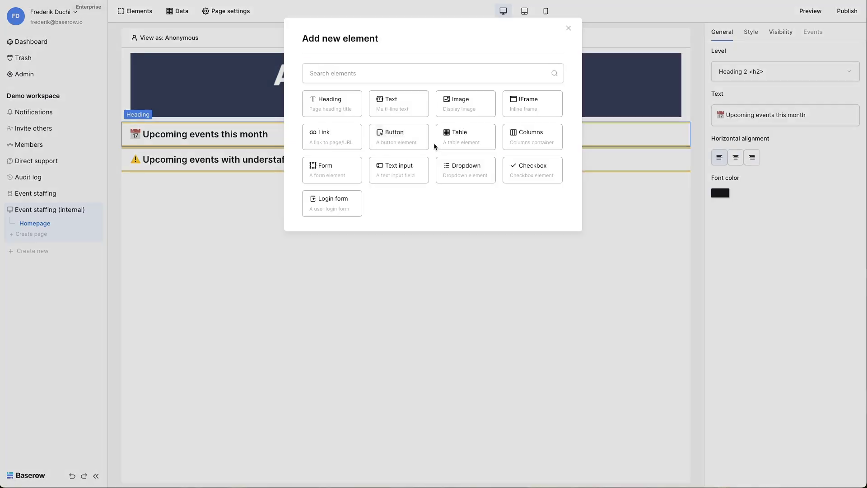
pyautogui.click(468, 139)
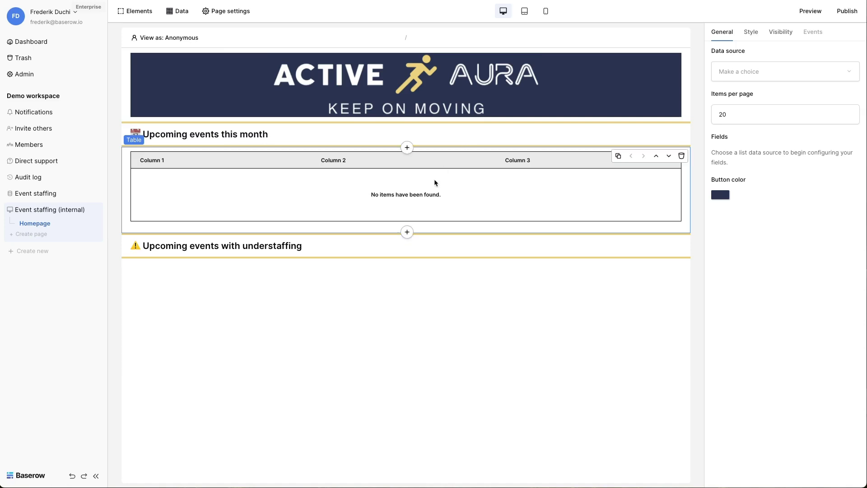
pyautogui.click(785, 71)
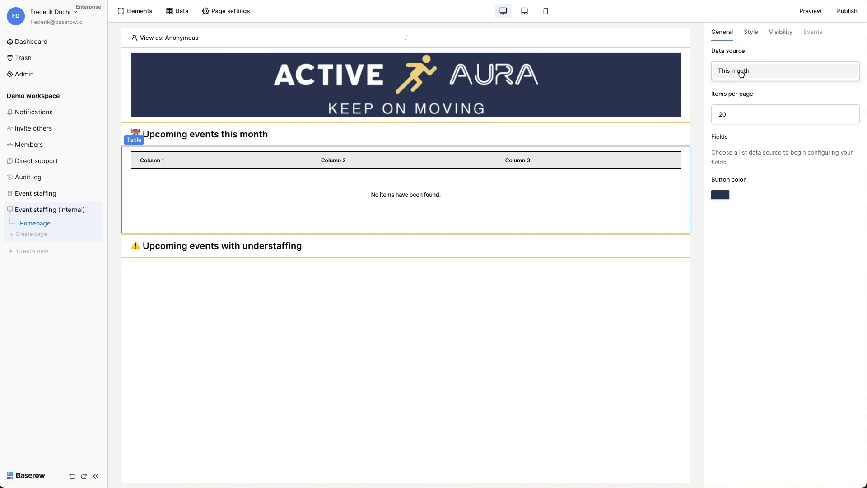
pyautogui.click(741, 72)
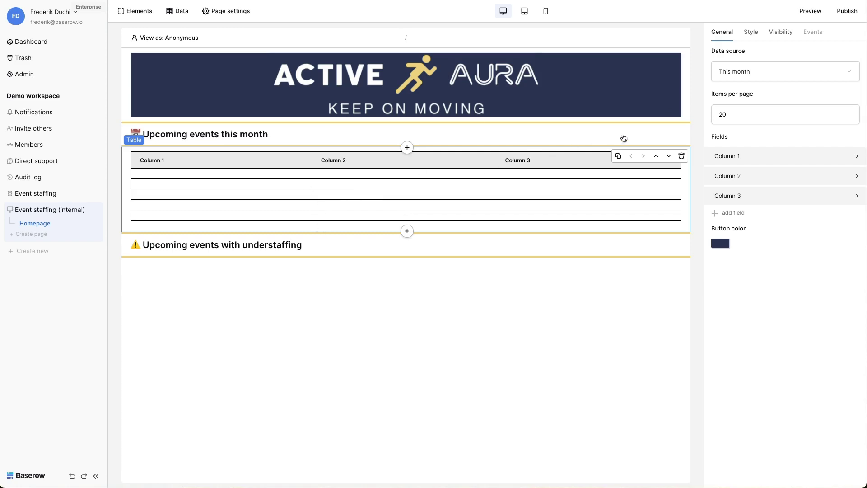
# - Rename the table's first column to 'Name', keeping it a text column
pyautogui.click(728, 157)
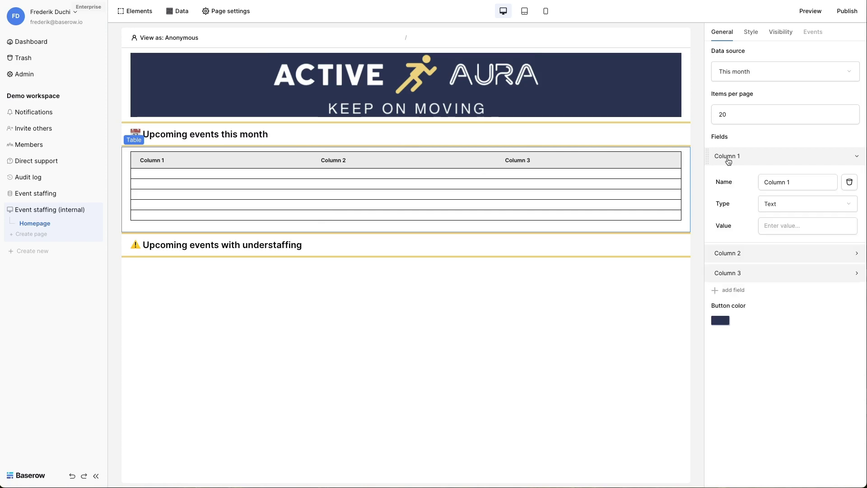
pyautogui.doubleClick(776, 182)
pyautogui.click(781, 181)
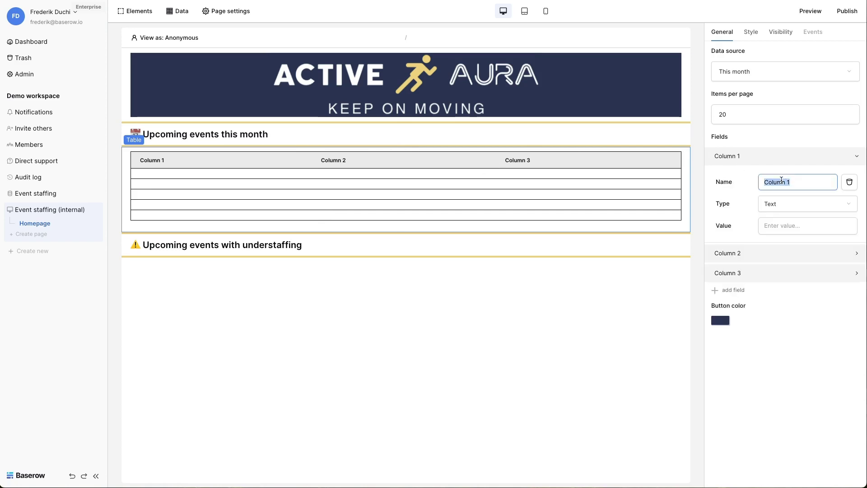
pyautogui.write('Name')
pyautogui.click(781, 206)
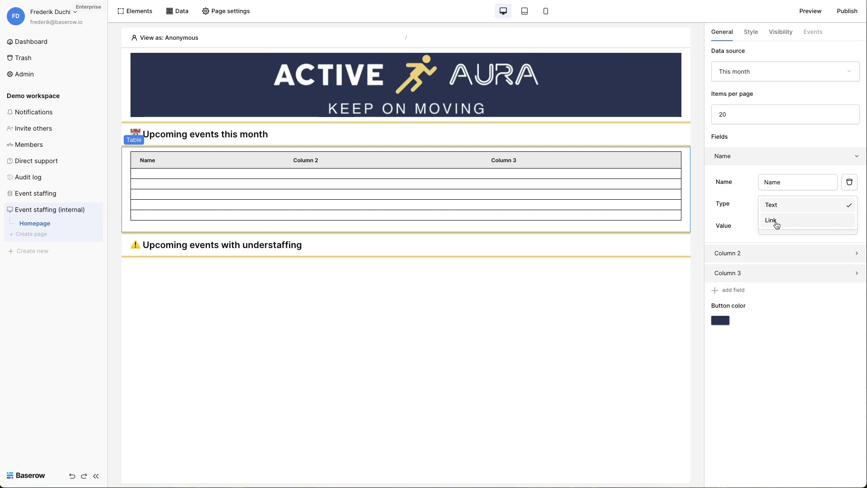
pyautogui.click(776, 208)
# - Set the column's value to the Deficit symbol followed by the linked event's name
pyautogui.click(772, 225)
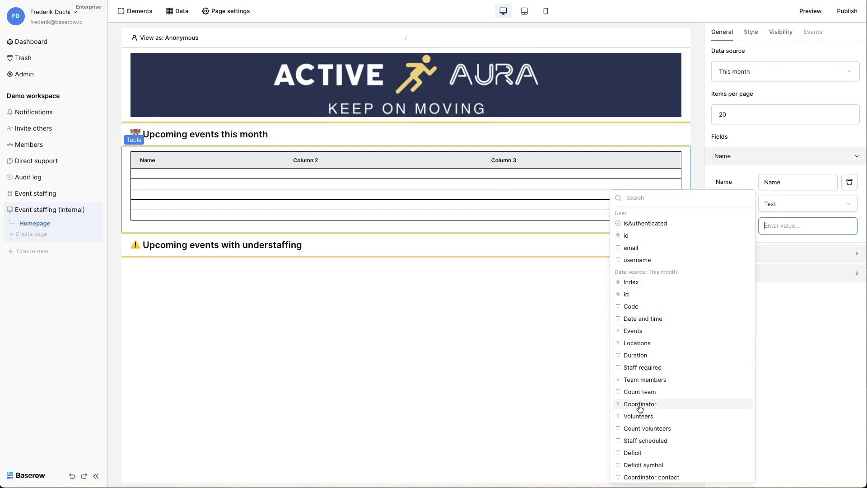
pyautogui.scroll(-1, 639, 409)
pyautogui.scroll(-1, 640, 406)
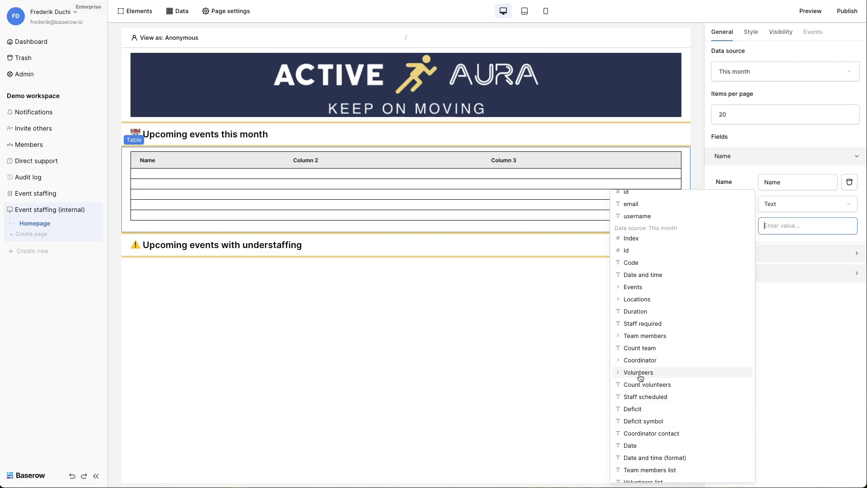
pyautogui.click(636, 421)
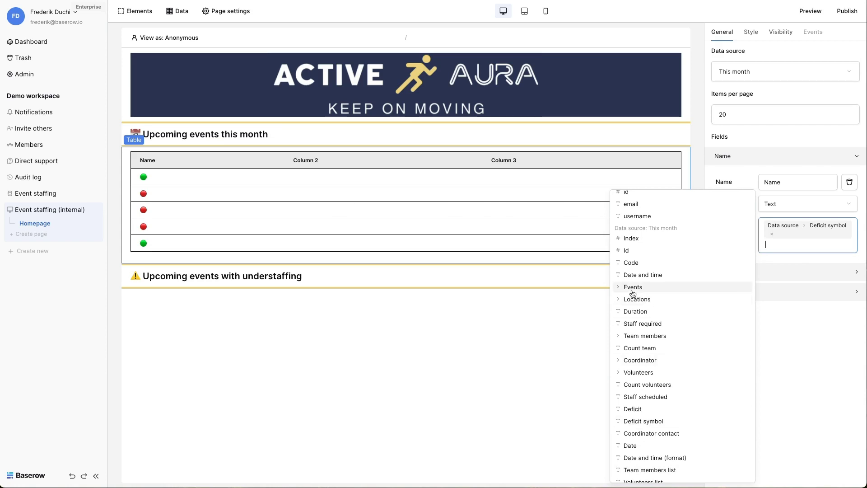
pyautogui.click(618, 287)
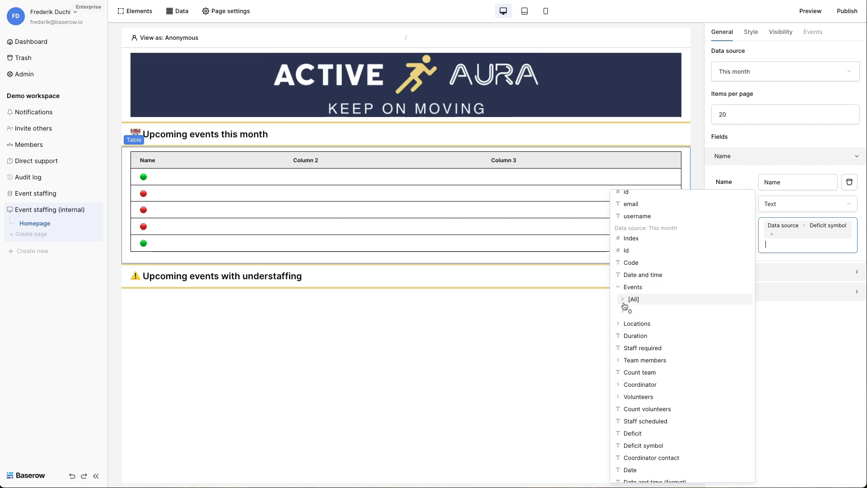
pyautogui.click(623, 300)
pyautogui.click(622, 299)
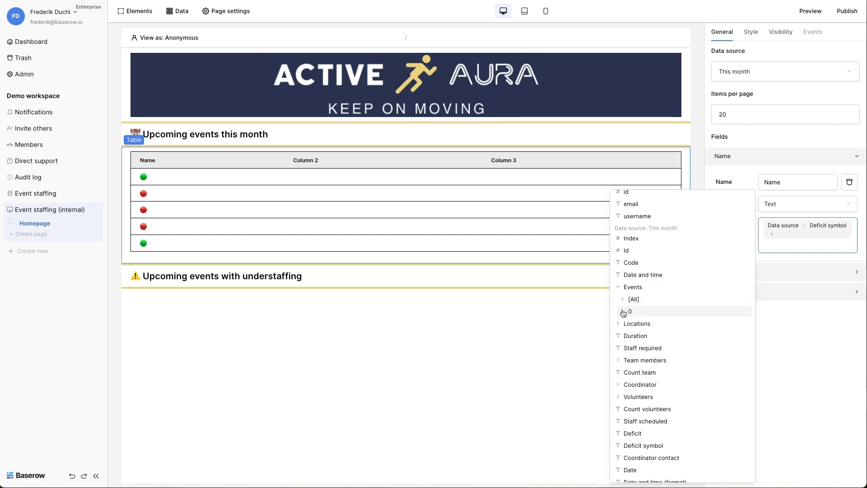
pyautogui.click(623, 311)
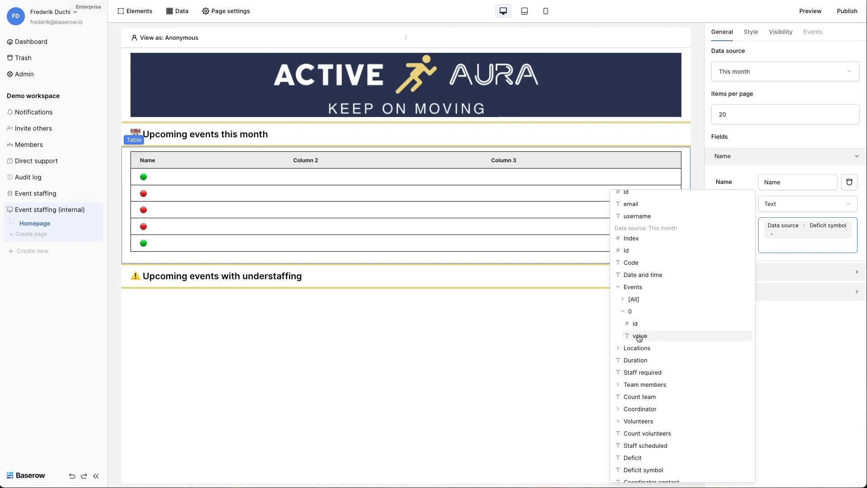
pyautogui.click(639, 337)
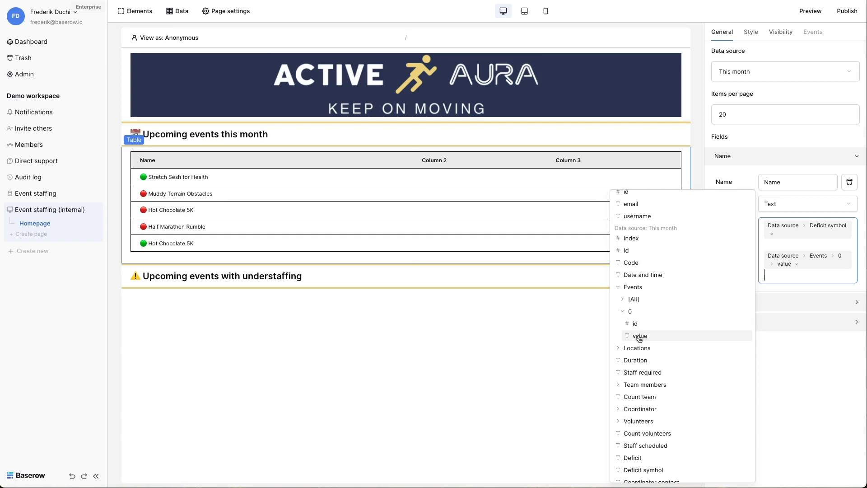
# - Close the data picker and add two more columns to the events table
pyautogui.click(794, 243)
pyautogui.click(733, 339)
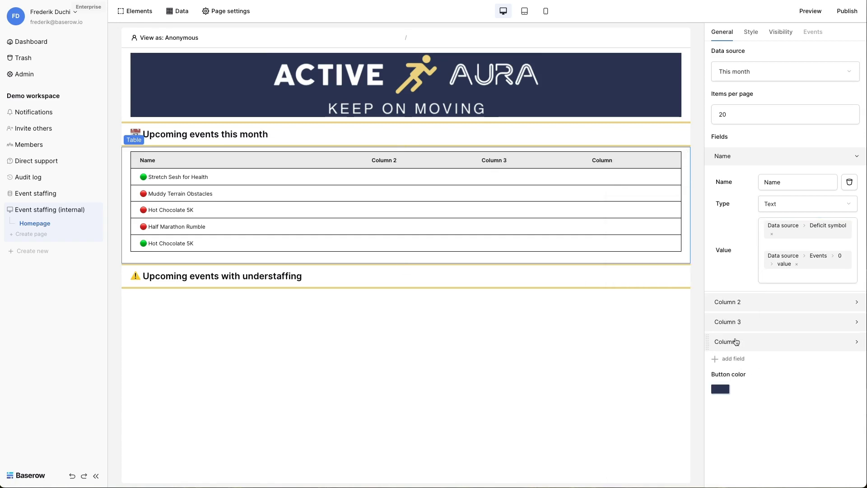
pyautogui.click(733, 359)
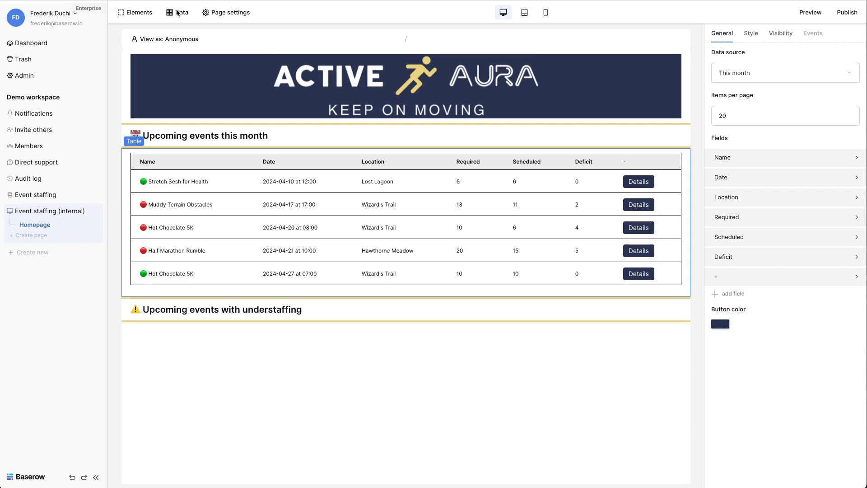
# - Filter the 'This month' data source to events whose Date and time is after today
pyautogui.click(178, 13)
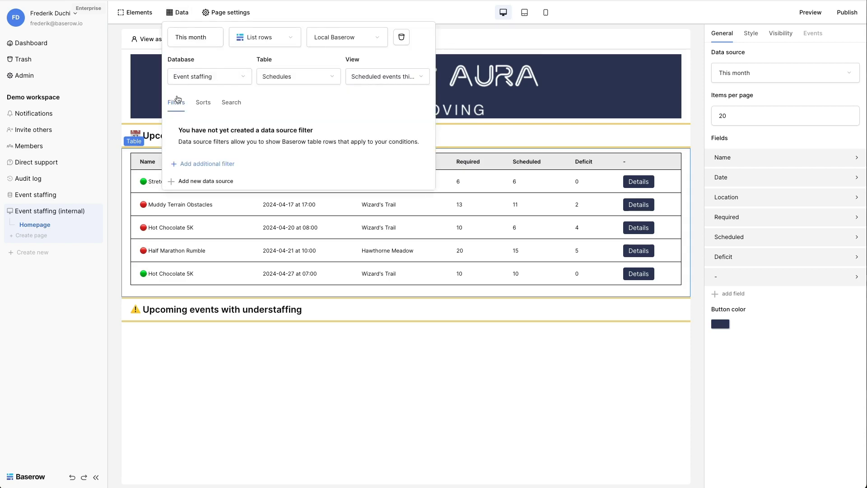
pyautogui.click(204, 164)
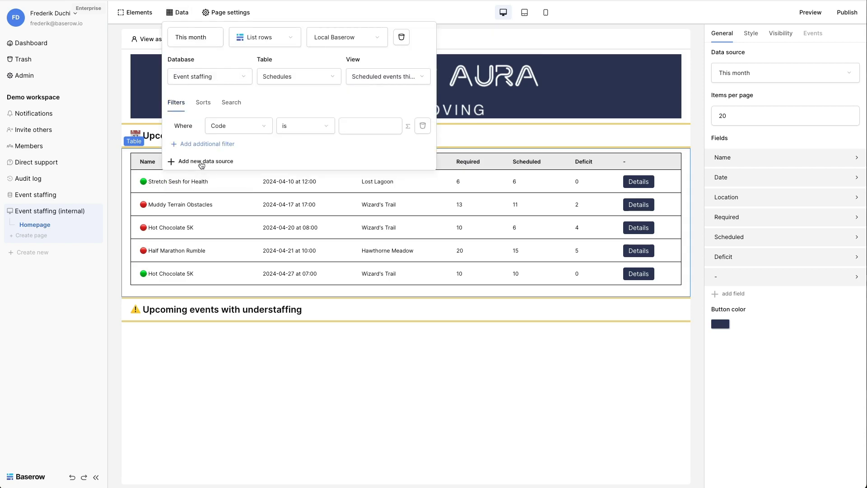
pyautogui.click(252, 129)
pyautogui.click(234, 158)
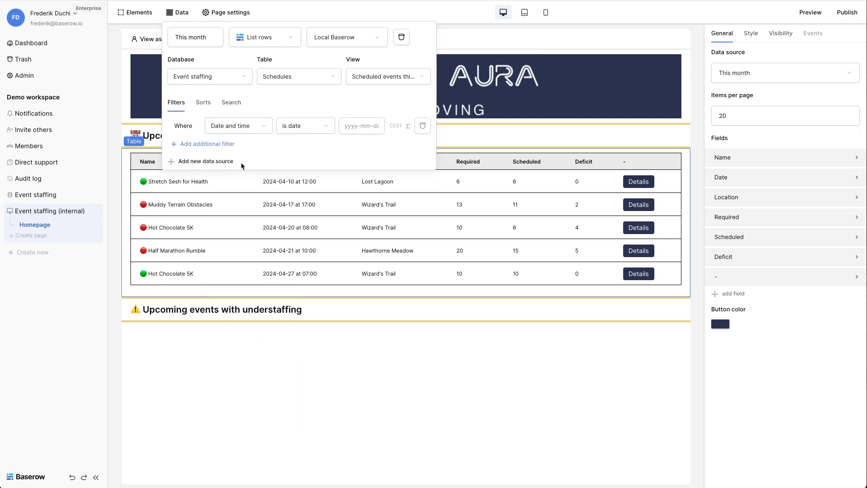
pyautogui.click(305, 126)
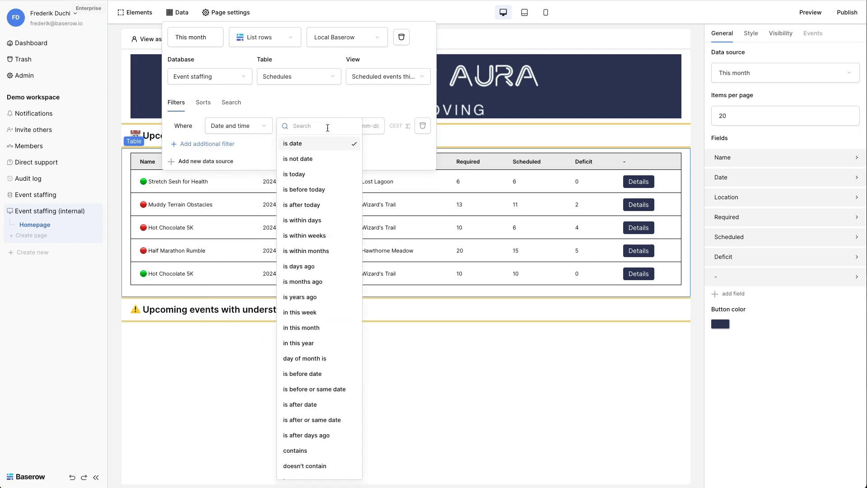
pyautogui.click(301, 205)
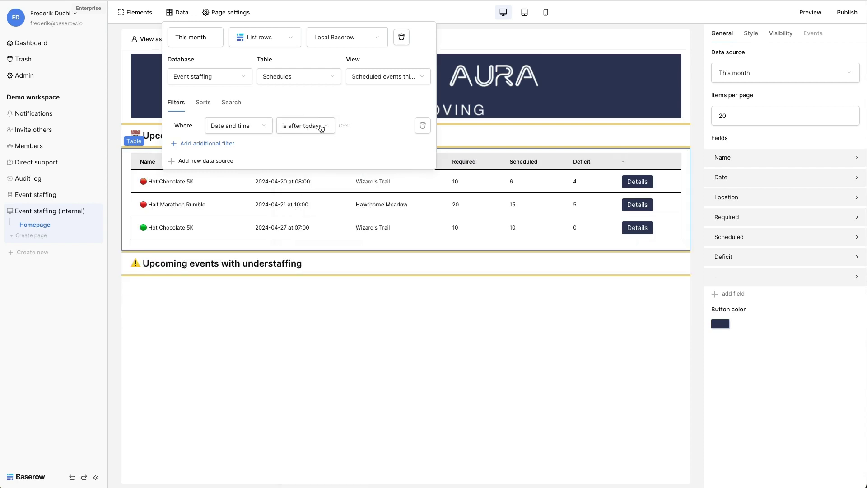
pyautogui.moveTo(167, 214)
pyautogui.moveTo(583, 203)
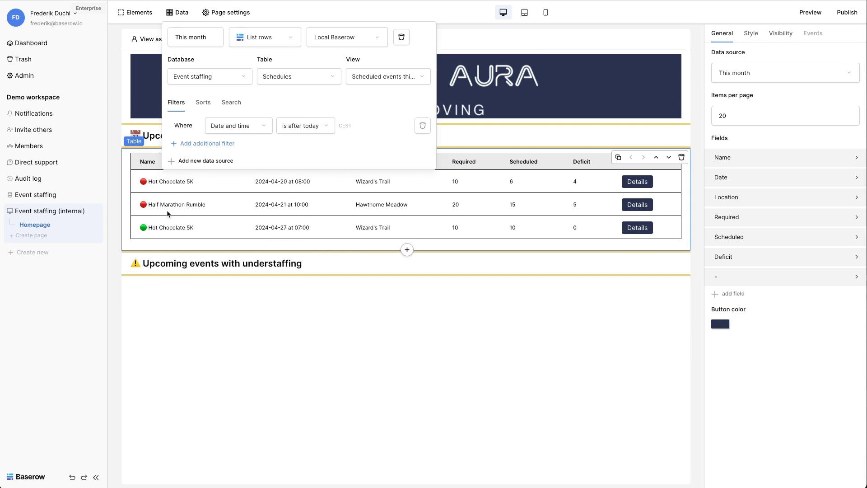
pyautogui.click(175, 312)
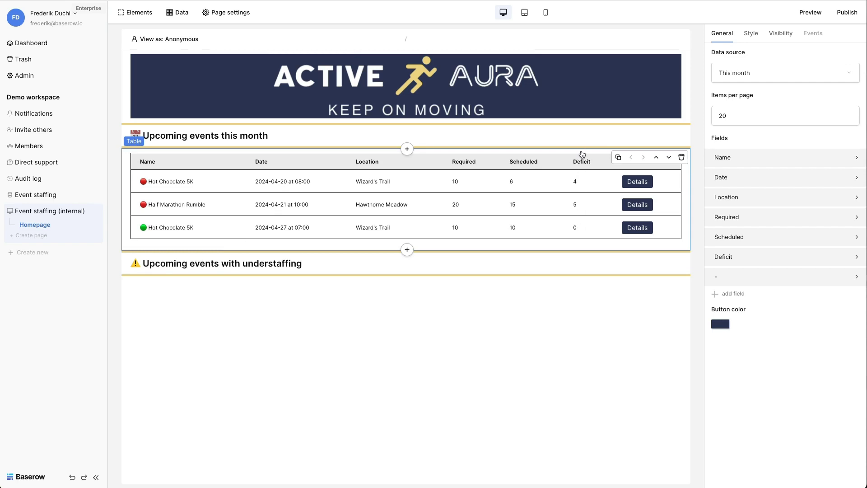
# - Add a Deficit sort, 9 → 1, to the 'This month' data source
pyautogui.click(176, 12)
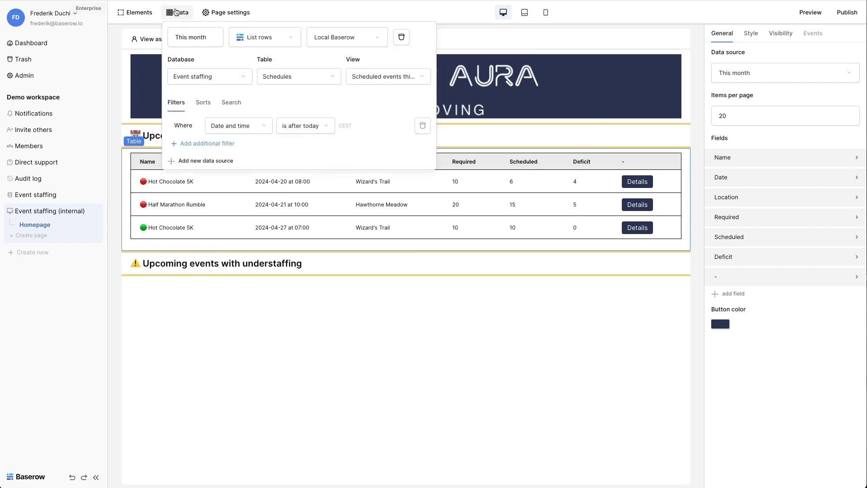
pyautogui.click(204, 102)
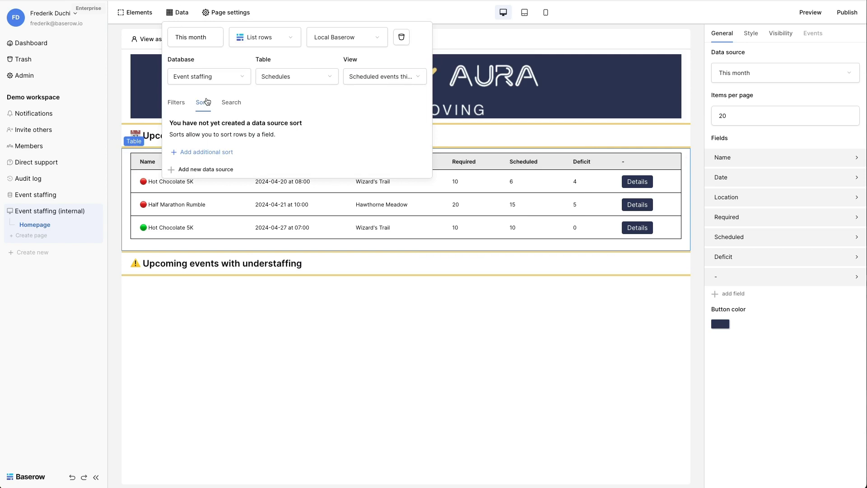
pyautogui.click(206, 152)
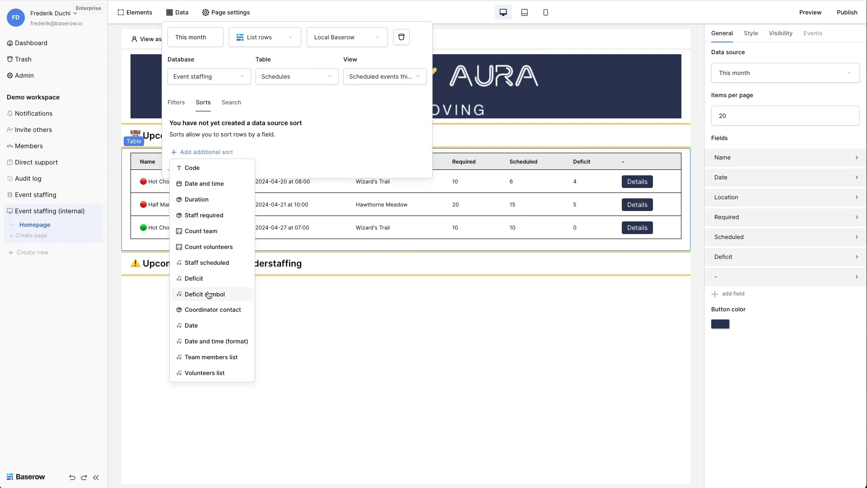
pyautogui.click(194, 278)
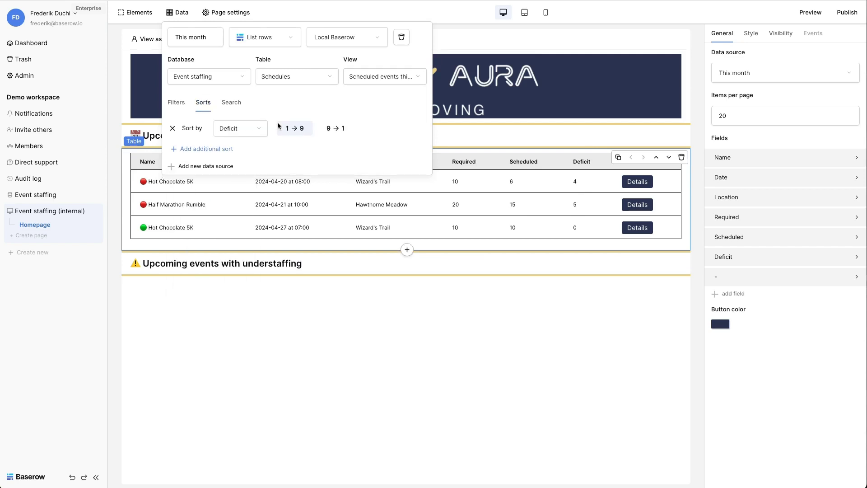
pyautogui.click(336, 128)
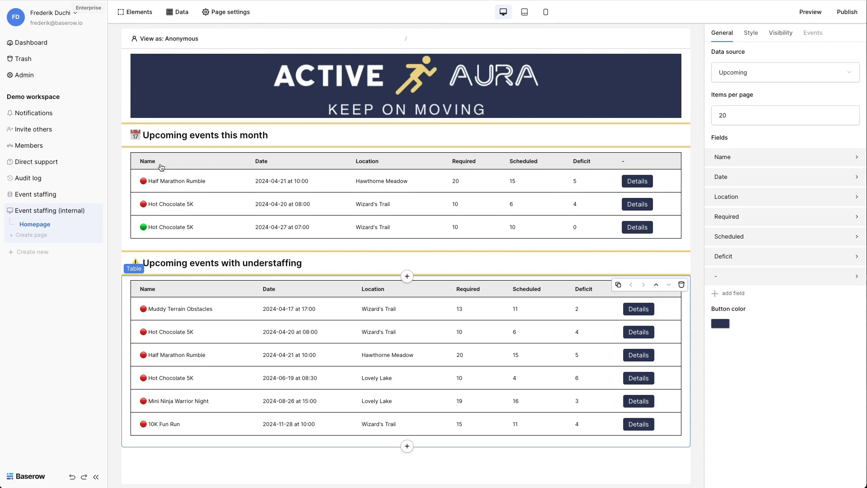
pyautogui.click(181, 11)
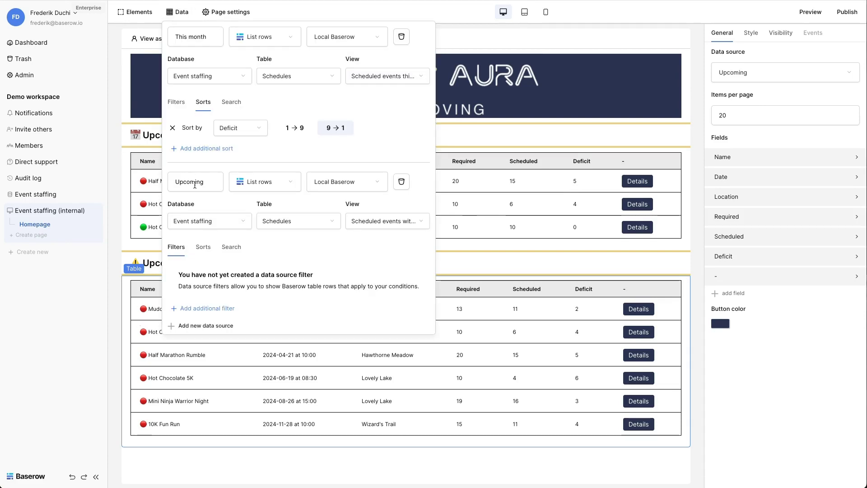
pyautogui.click(385, 221)
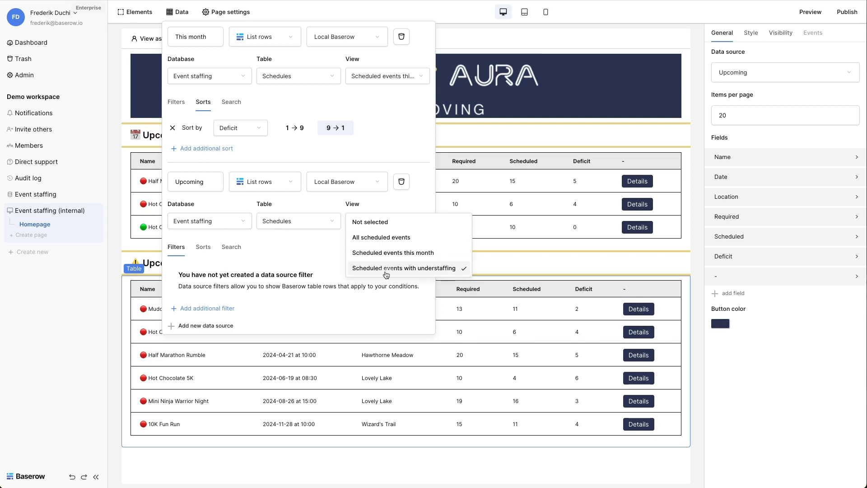
pyautogui.click(404, 268)
pyautogui.click(392, 370)
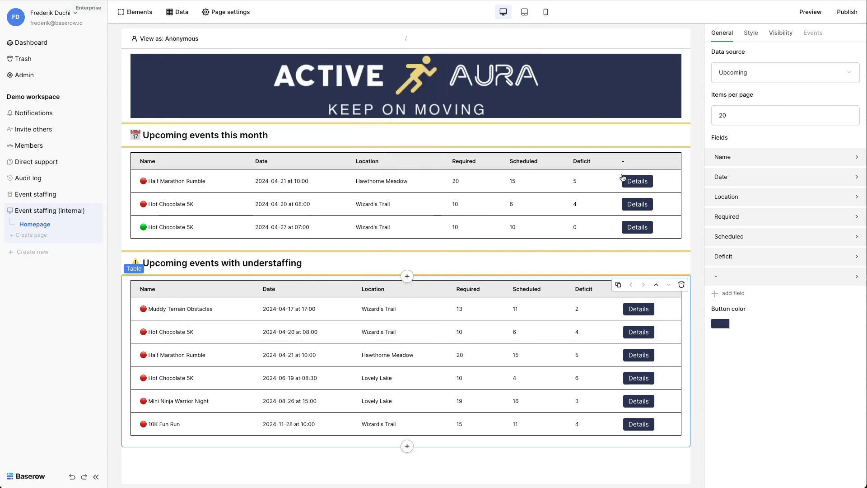